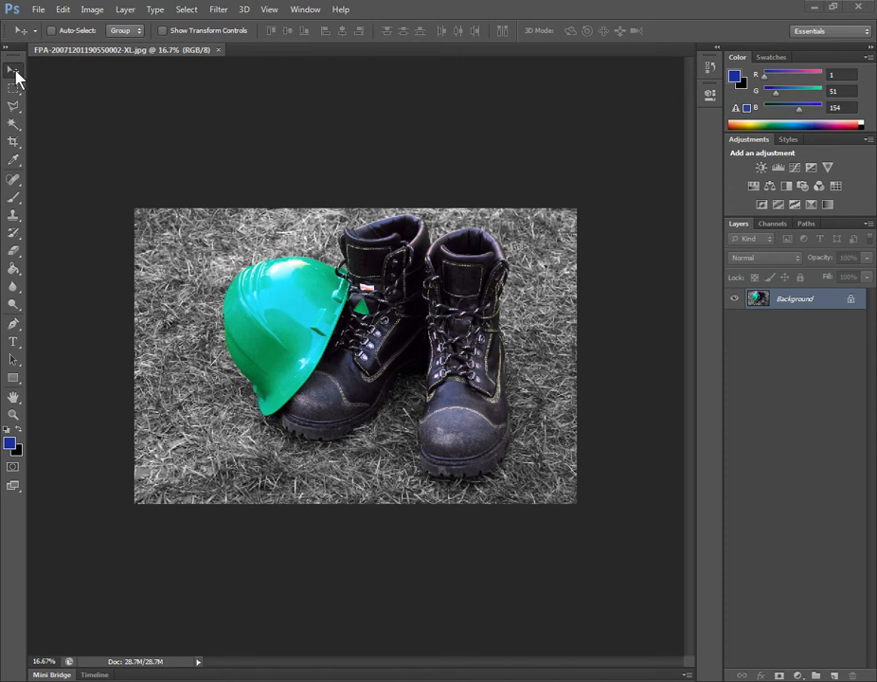
Select the bright blue-green area of the hard hat using the Magic Wand tool at a tolerance of 32
click(13, 128)
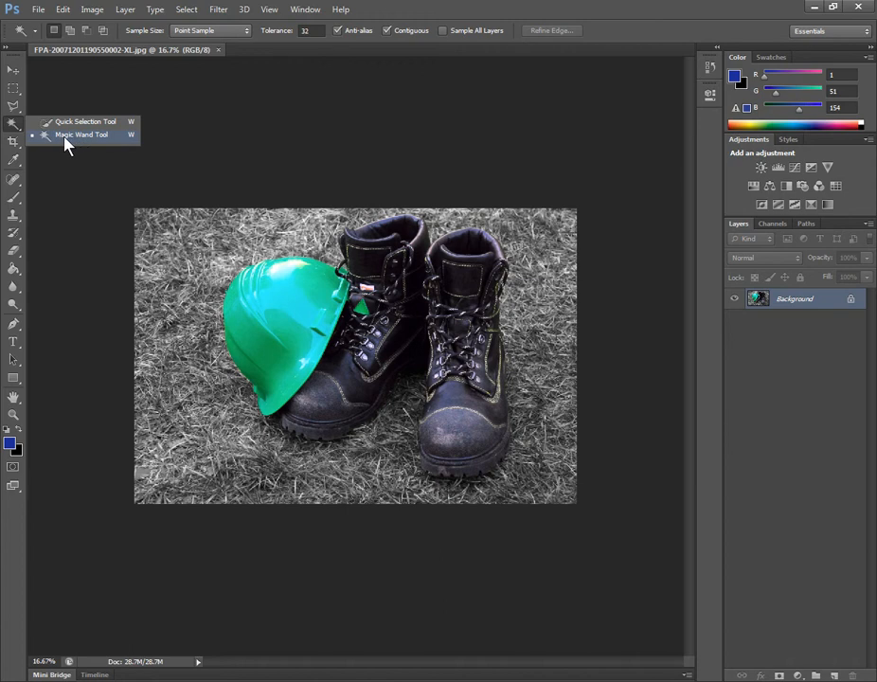
click(64, 138)
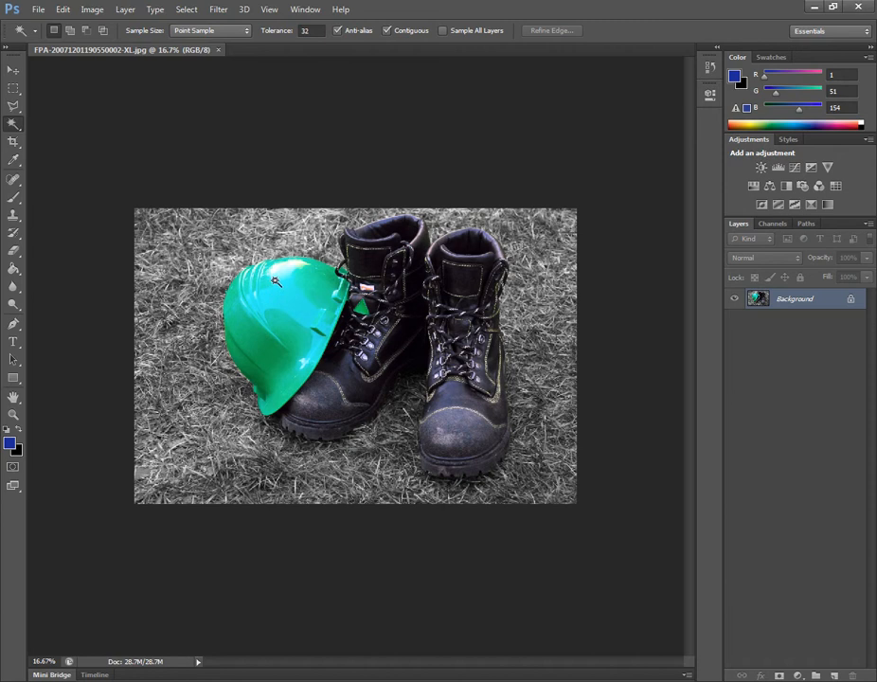
click(305, 32)
click(285, 300)
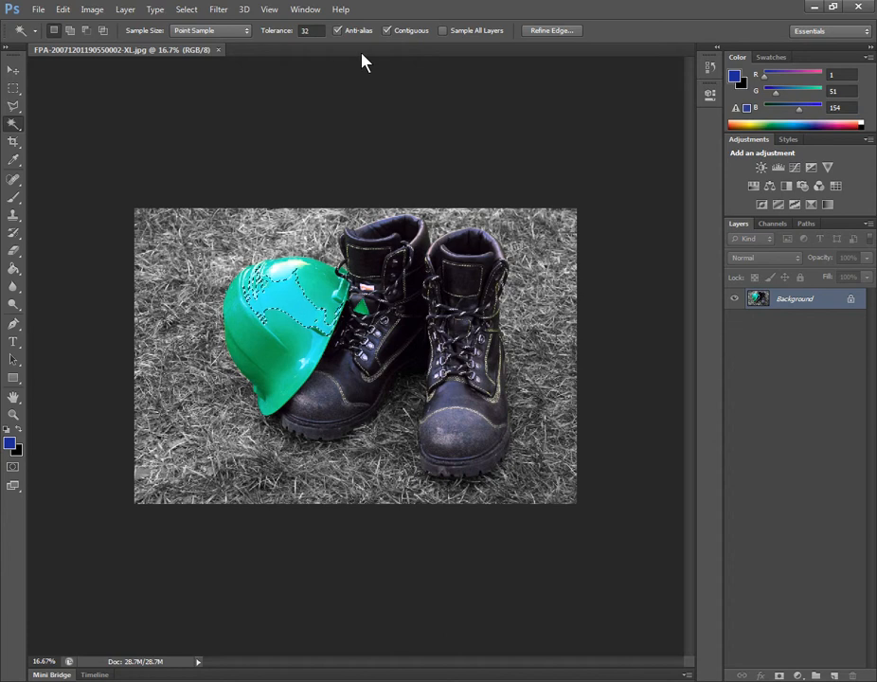
Raise the Magic Wand tolerance to 100 and reselect the bright area of the hard hat
click(308, 31)
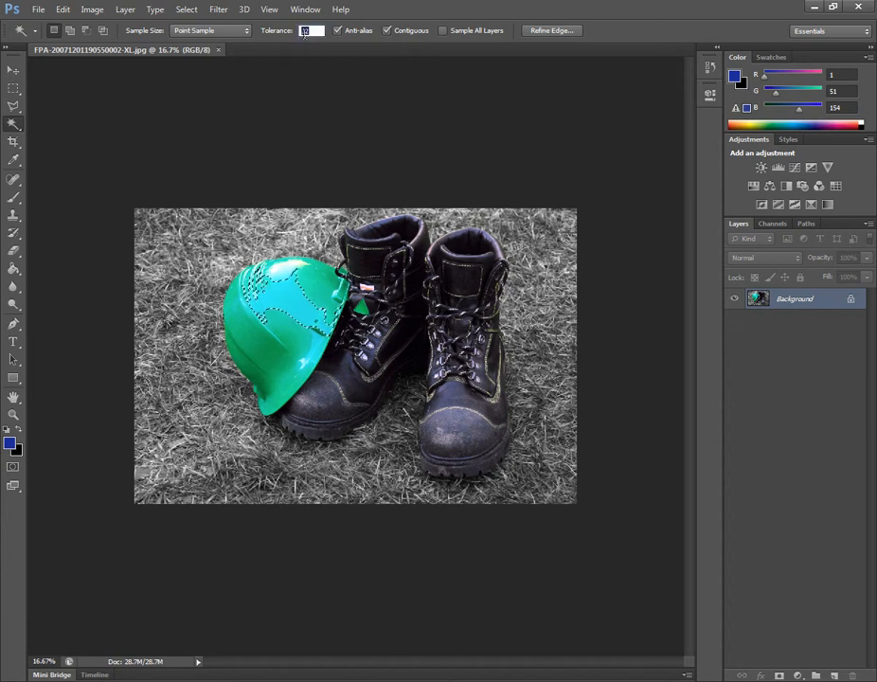
text(100)
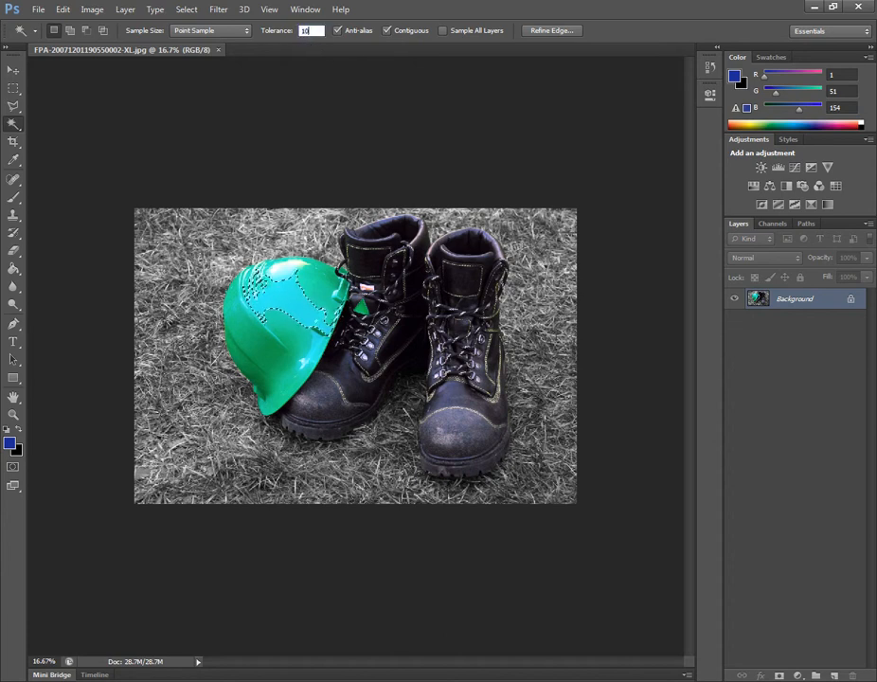
click(292, 305)
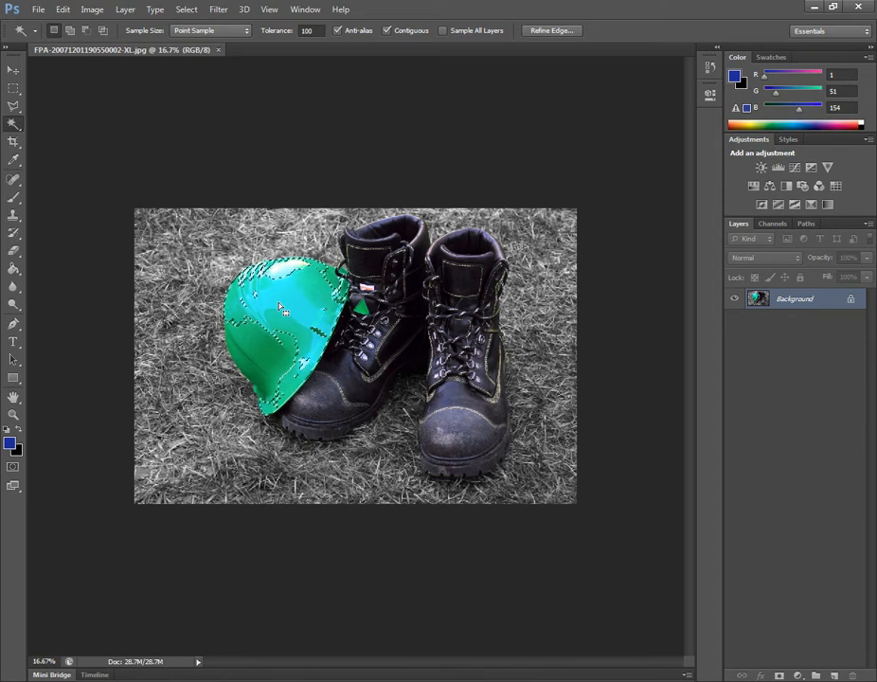
Try selecting the hat's darker green across the whole image with Contiguous off, and turn Contiguous back on
click(388, 31)
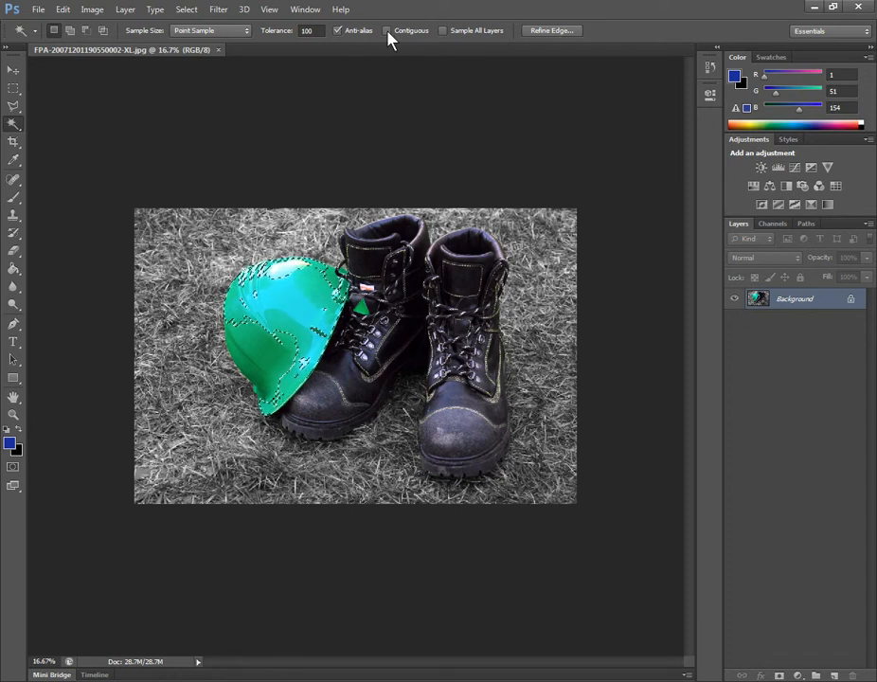
click(267, 350)
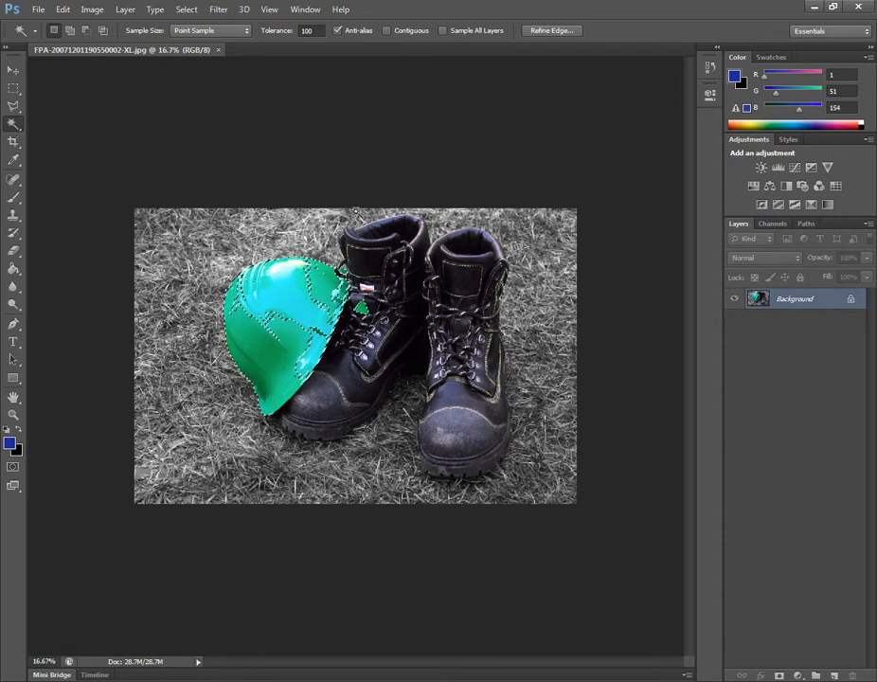
click(389, 33)
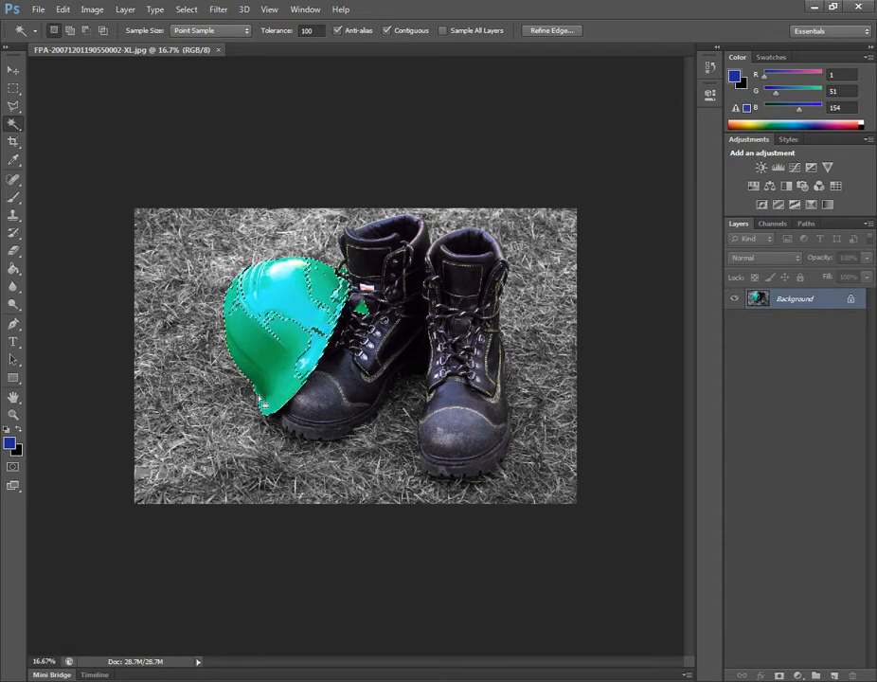
Select the darker green lower part of the hard hat and add its bright upper area to the selection
click(266, 361)
click(262, 362)
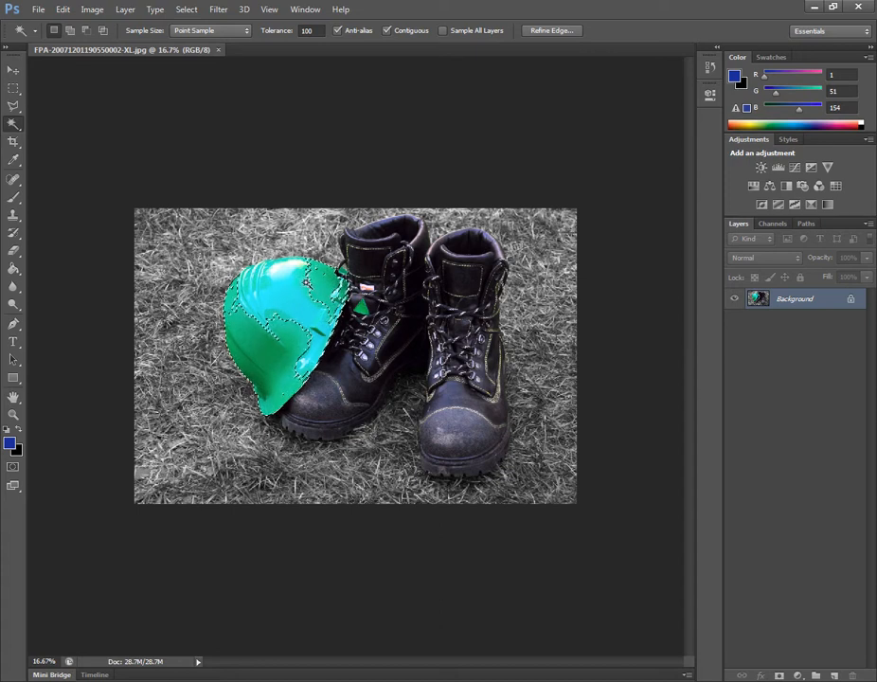
shift+click(280, 301)
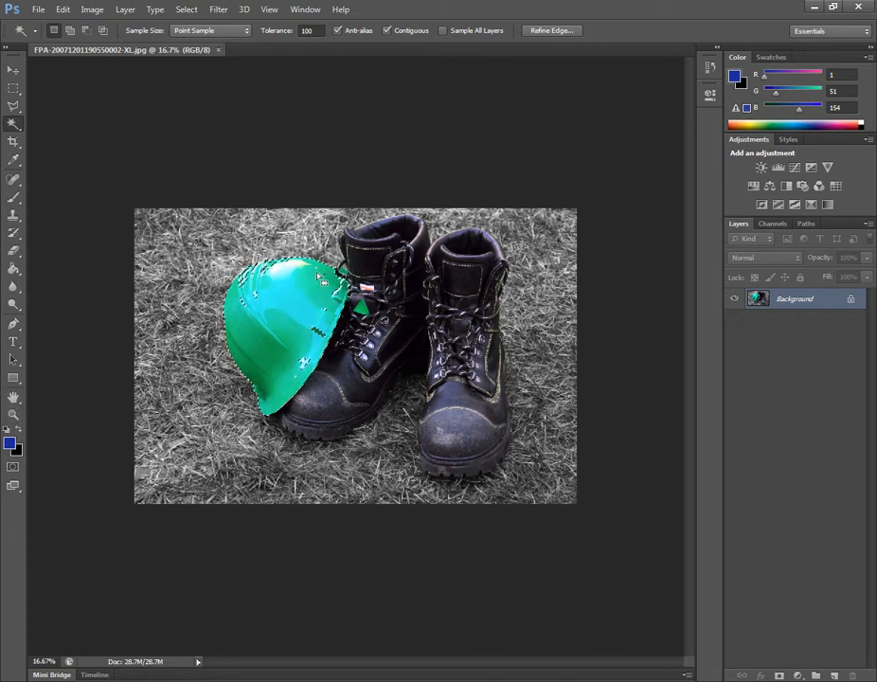
Add the unselected white highlights on the hard hat's brim, clips and crown to the Magic Wand selection
click(13, 415)
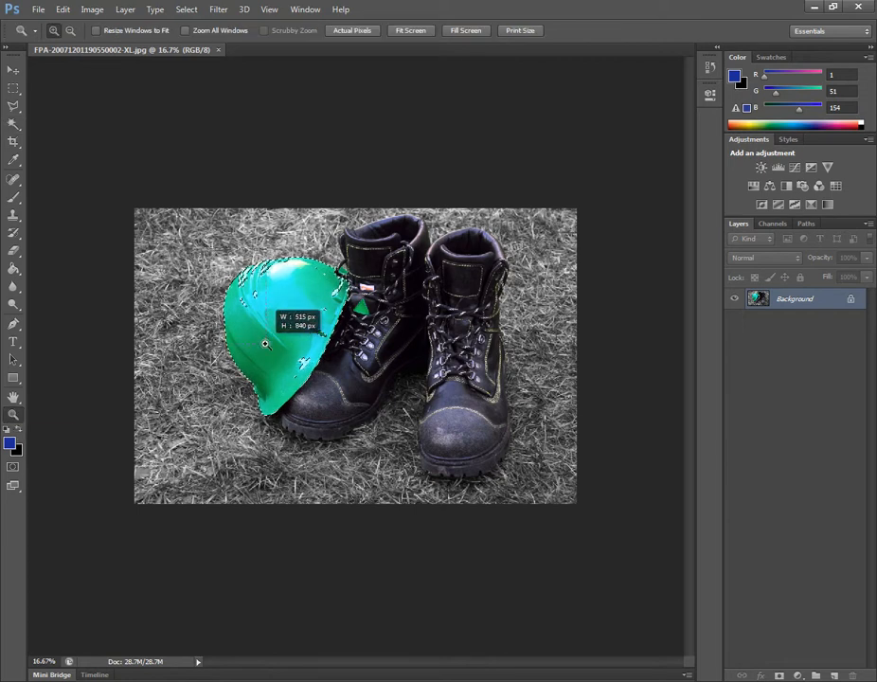
drag(265, 344, 374, 423)
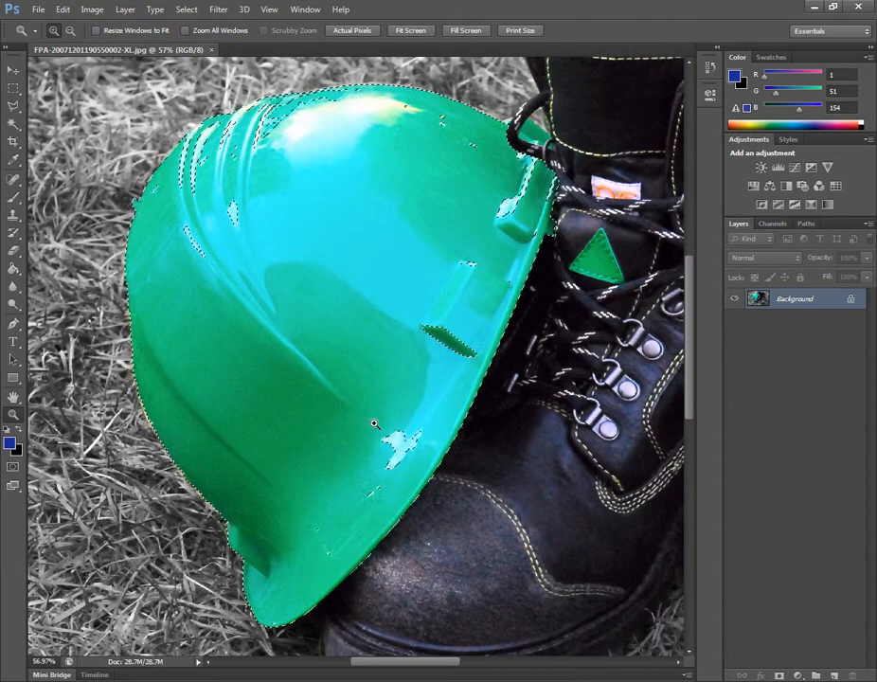
click(14, 124)
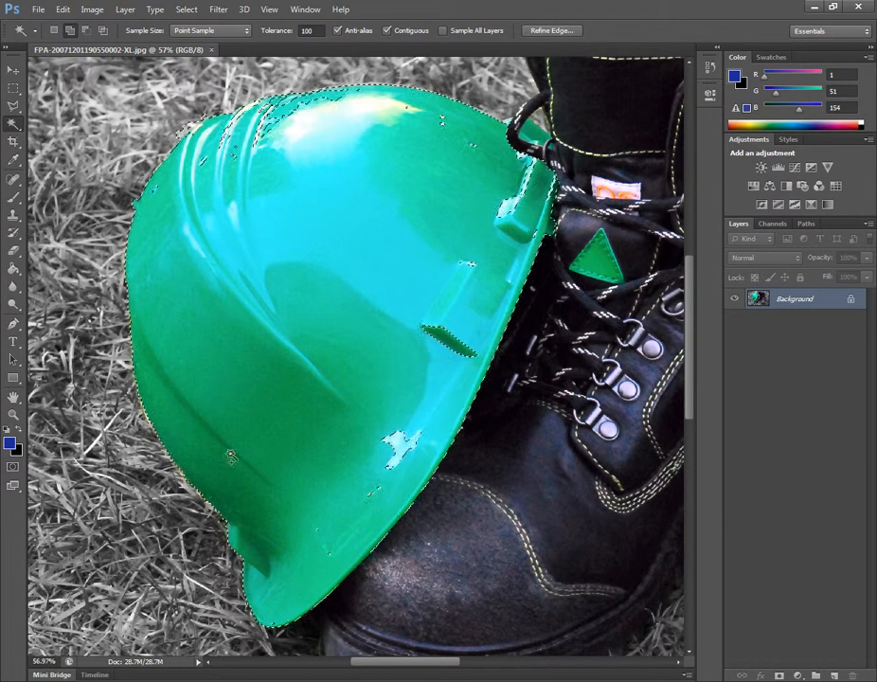
click(393, 446)
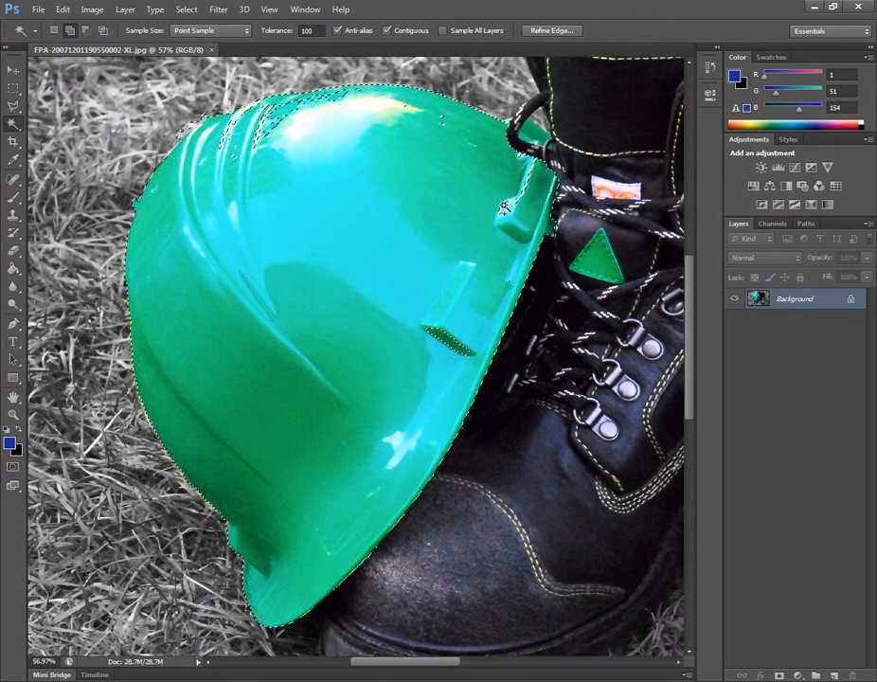
shift+click(447, 124)
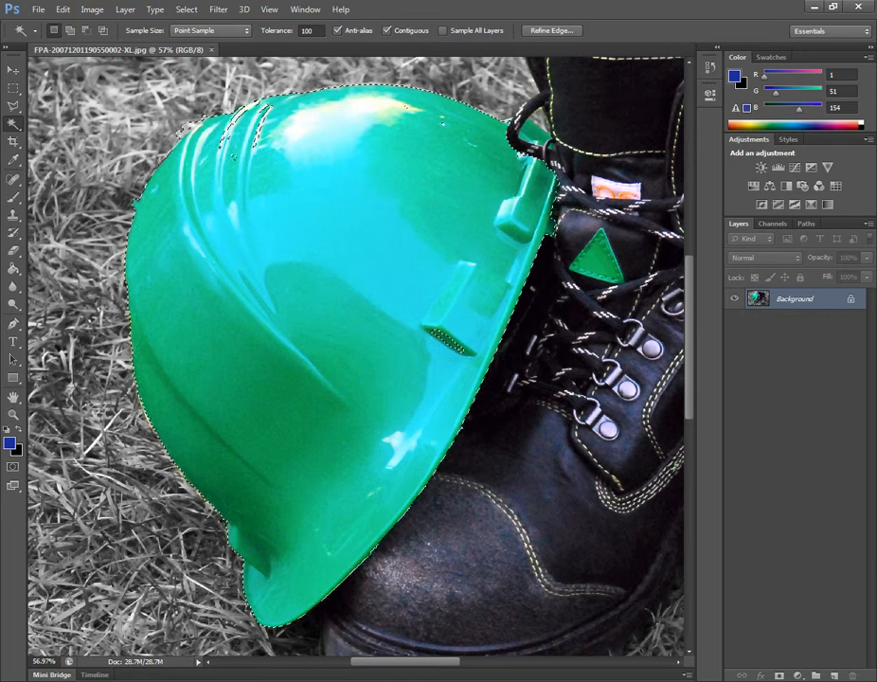
Add the tiny unselected specks near the yellow-white highlight on the hat's crown to the selection
click(13, 415)
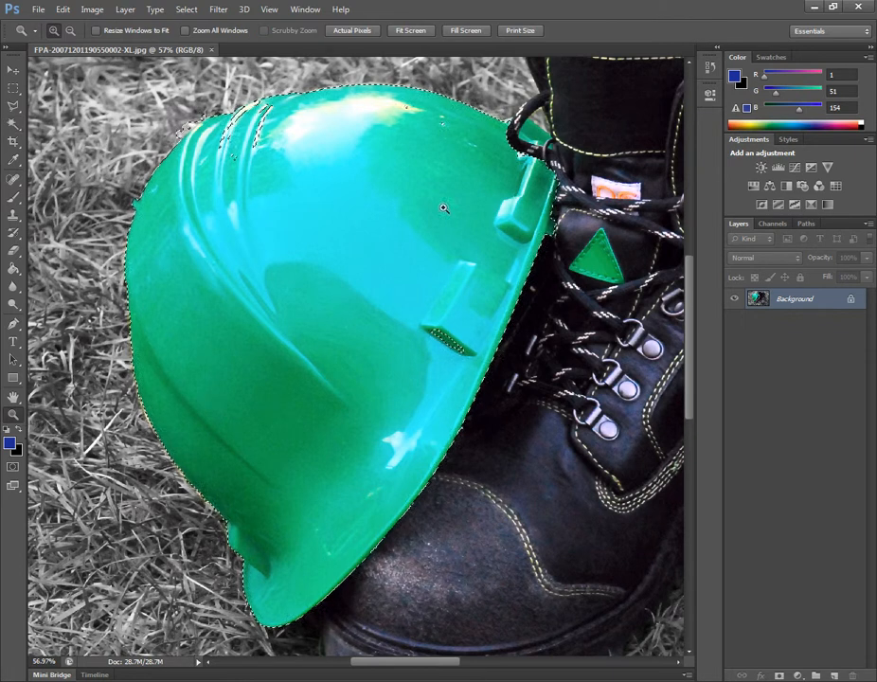
drag(459, 142, 461, 141)
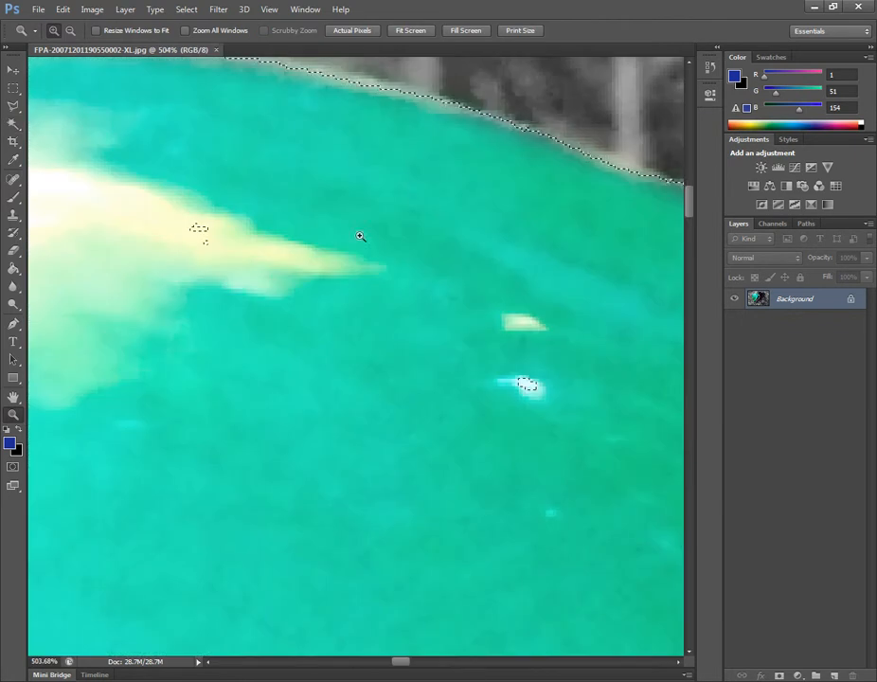
click(13, 124)
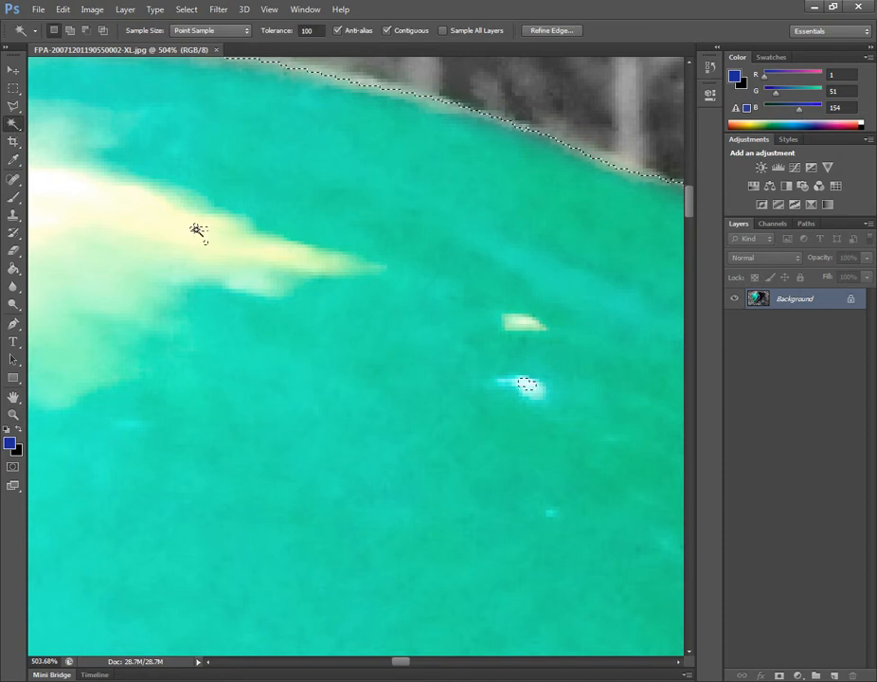
key(shift)
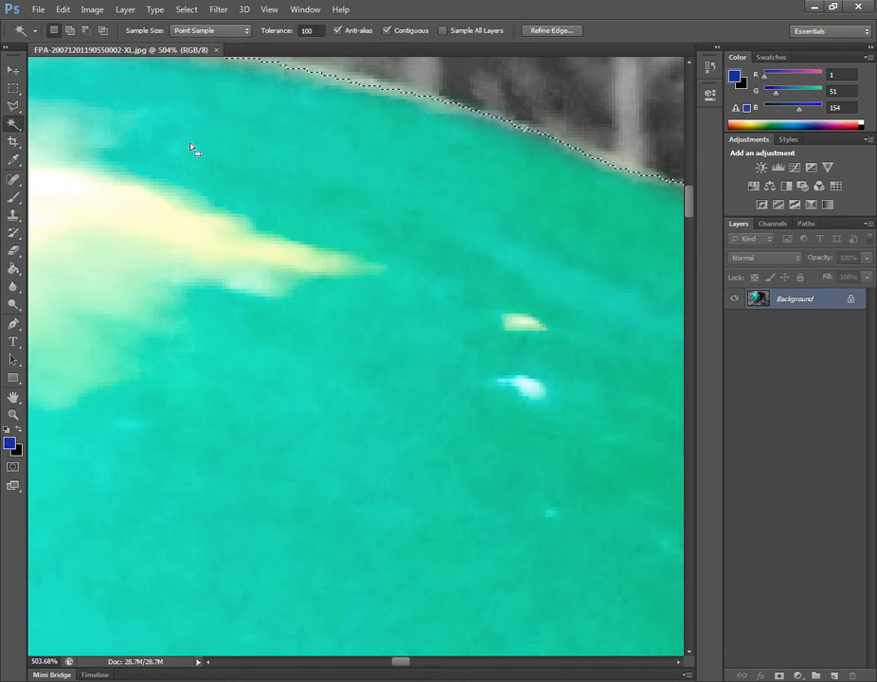
click(273, 14)
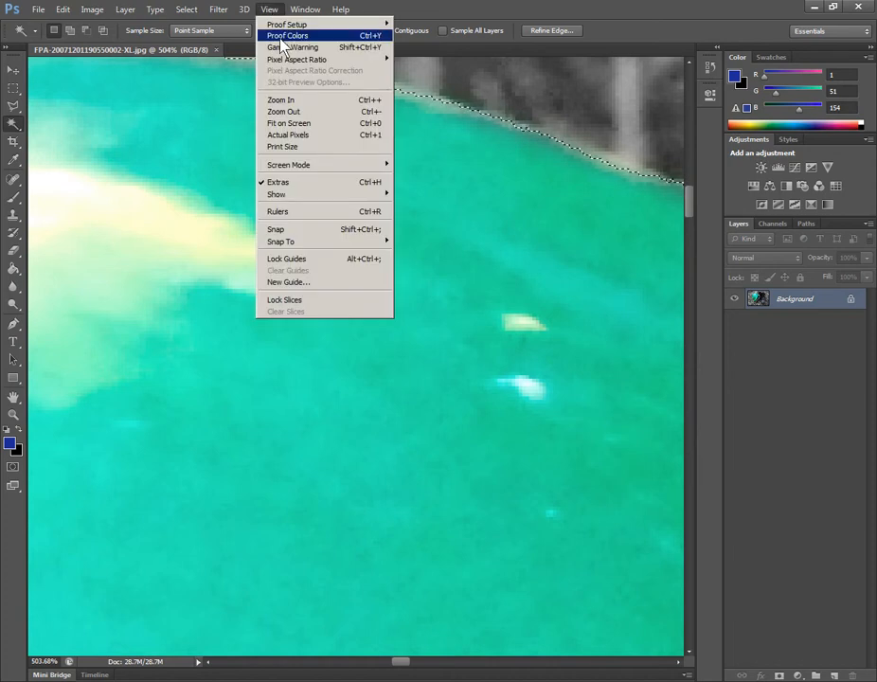
click(290, 122)
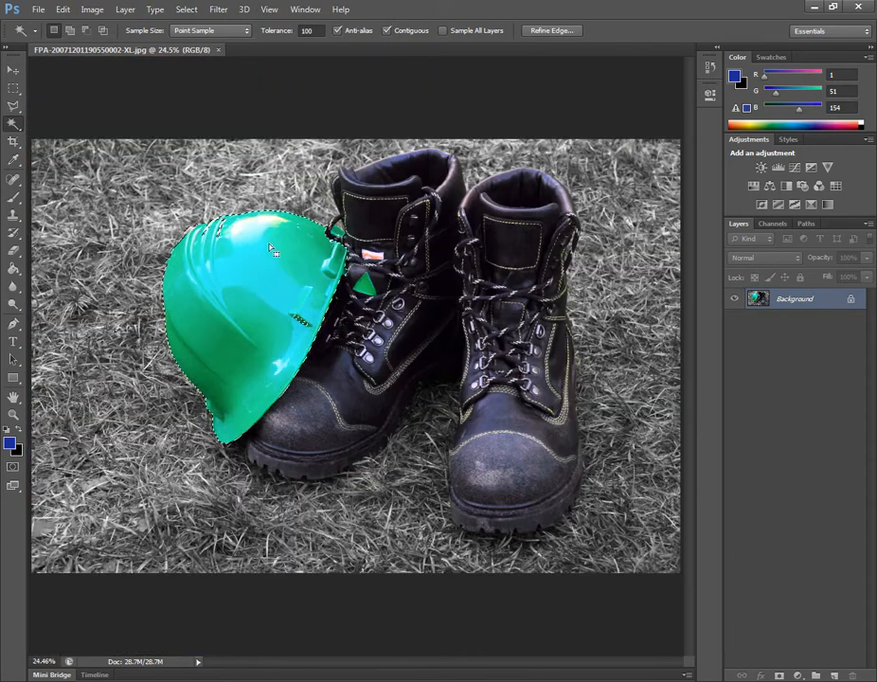
Add the unselected dark green recess near the hat's brim to the selection
click(13, 414)
drag(260, 296, 323, 335)
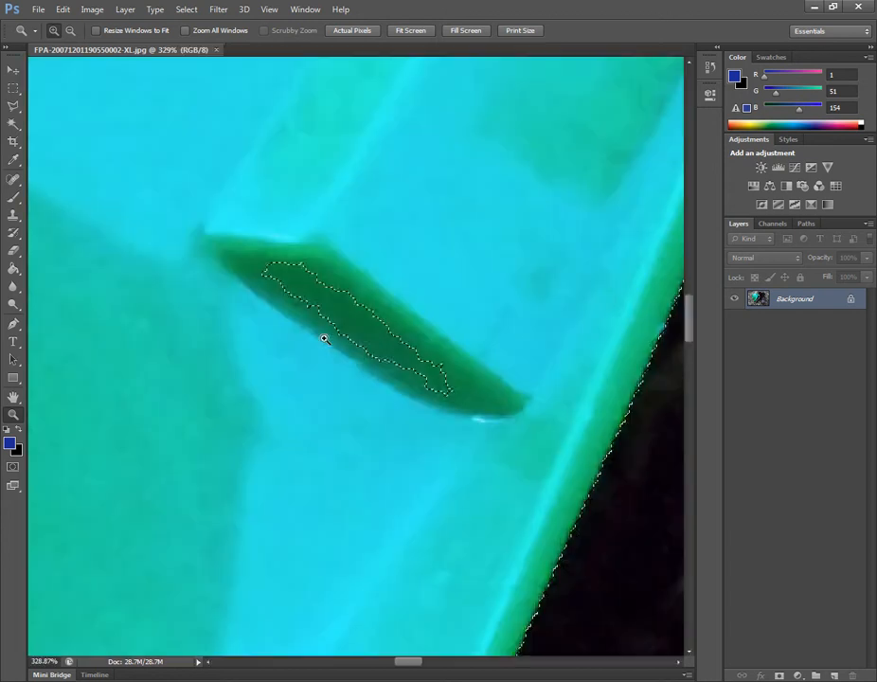
click(13, 124)
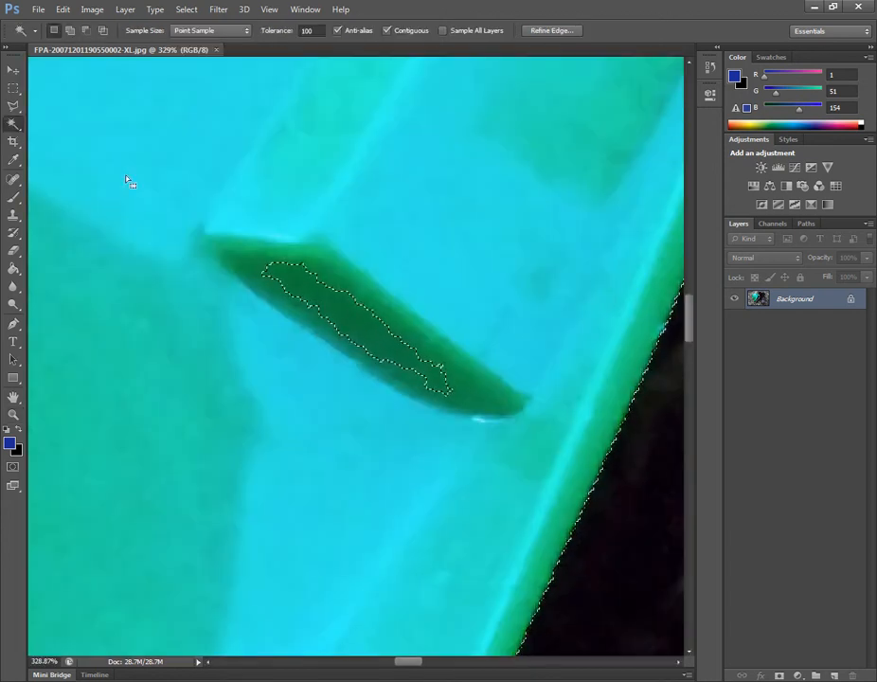
click(324, 294)
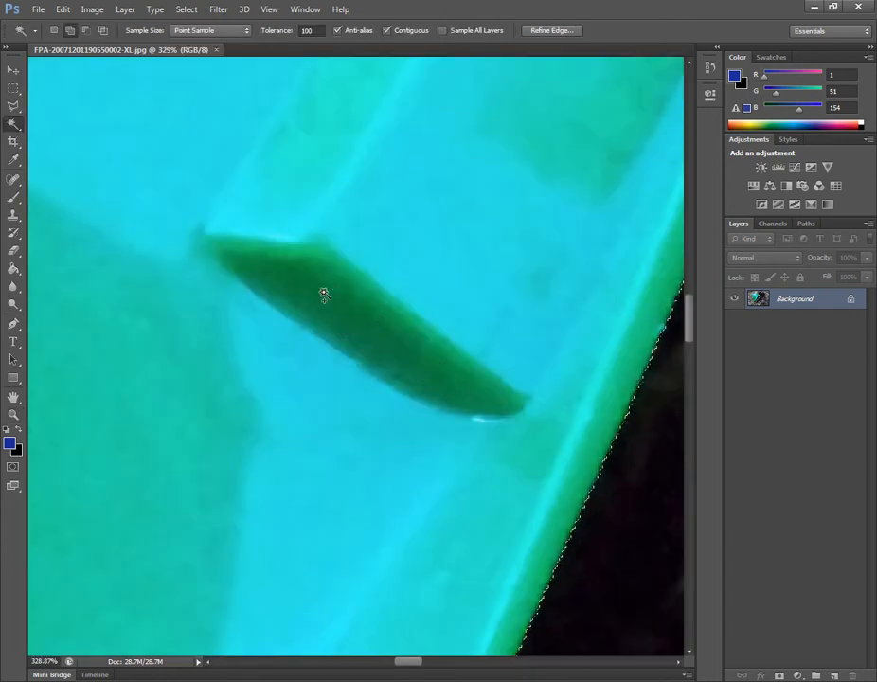
click(270, 10)
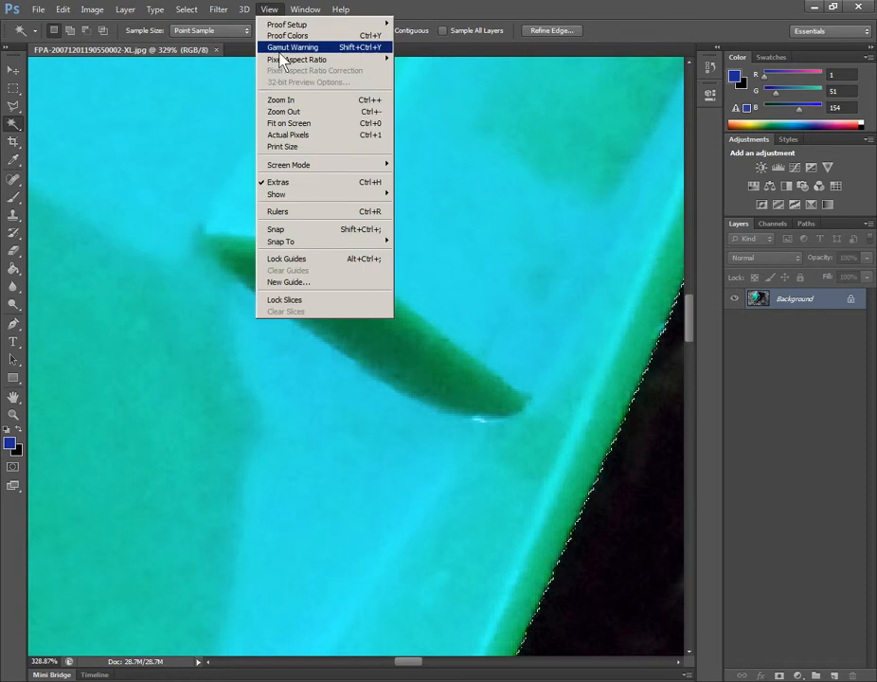
click(286, 123)
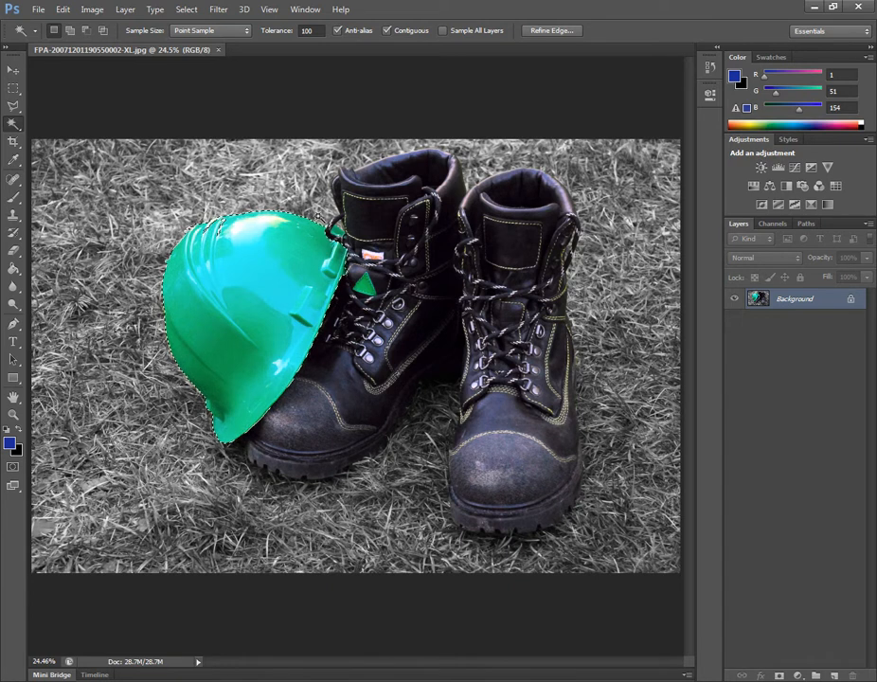
Add the green hat area and its light edge visible inside the bootlace loop to the selection
click(14, 414)
drag(320, 211, 375, 260)
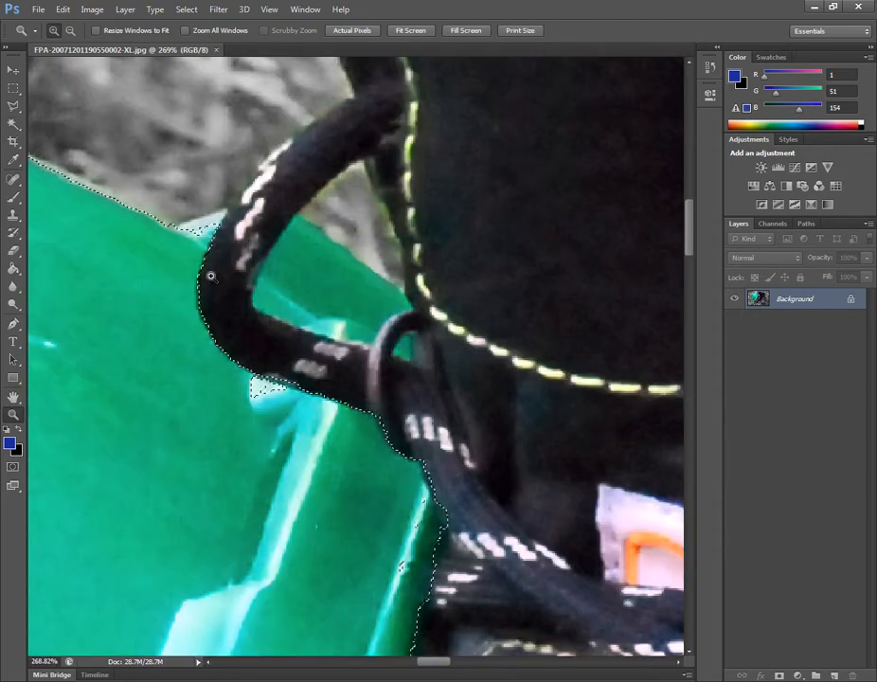
click(15, 125)
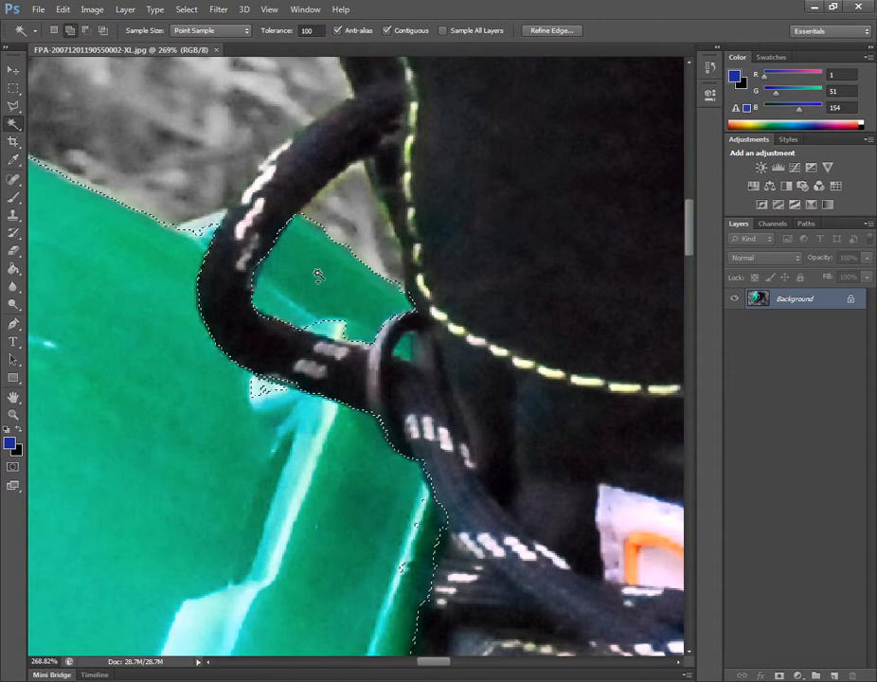
shift+click(335, 320)
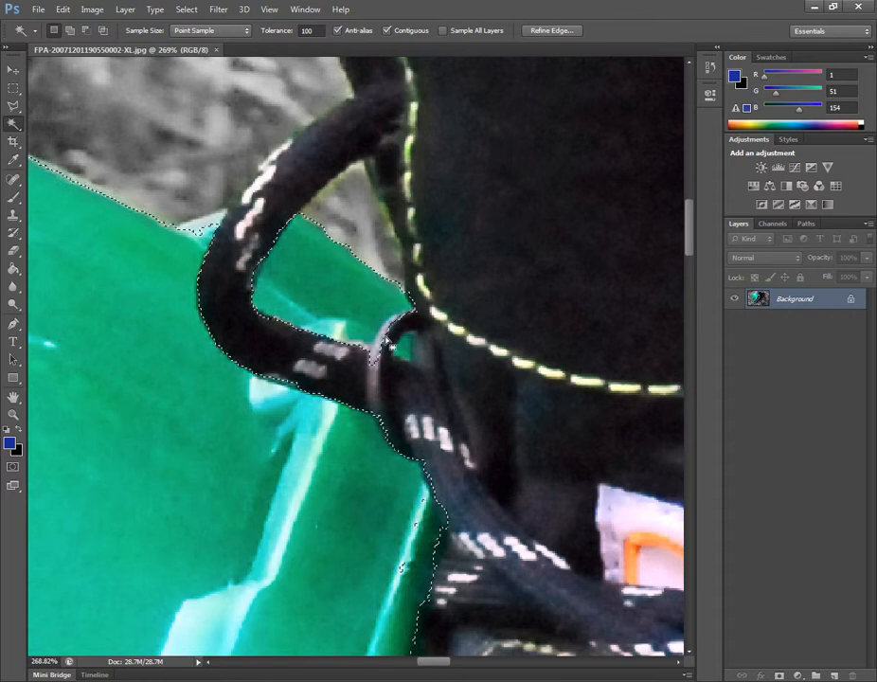
Subtract the wrongly selected sliver of the small lace ring from the selection with the Polygonal Lasso tool
click(13, 112)
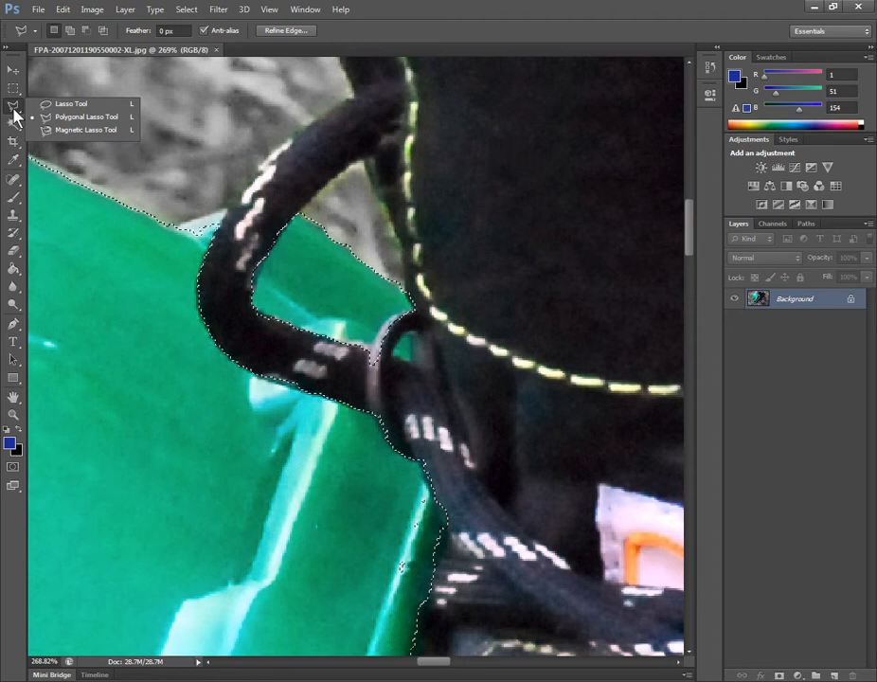
click(81, 118)
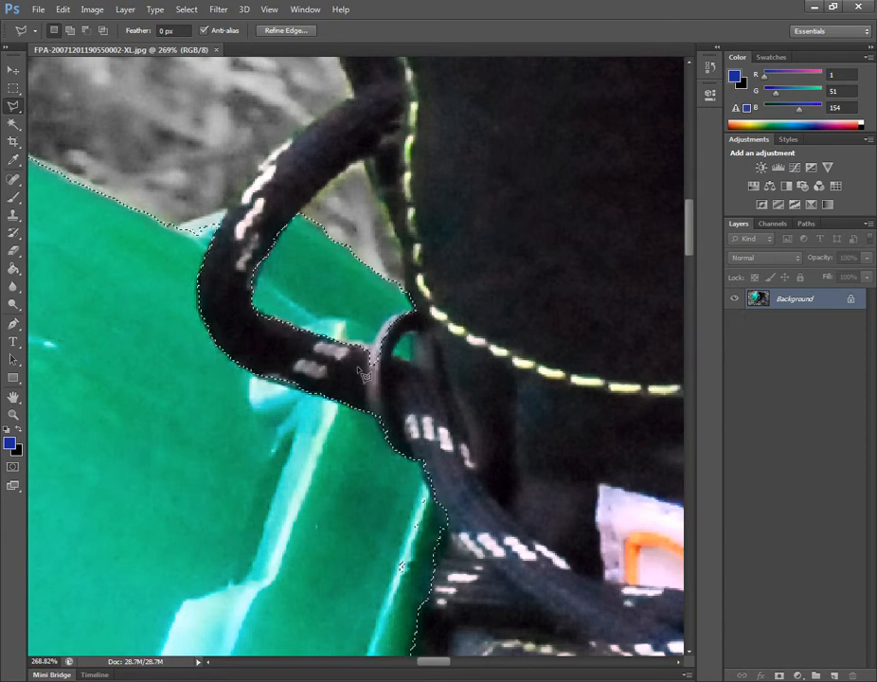
key(alt)
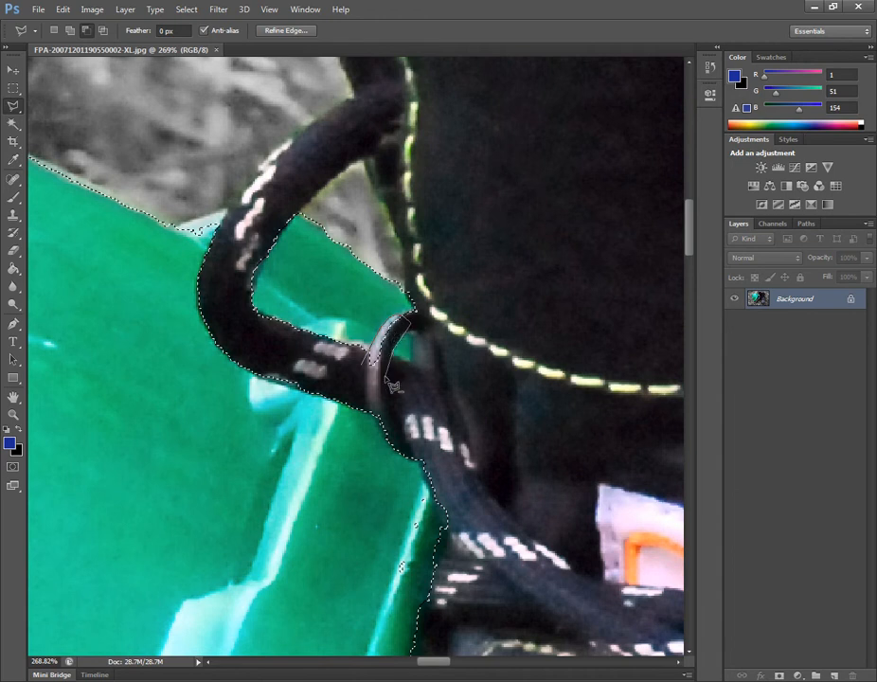
drag(392, 384, 404, 321)
click(364, 367)
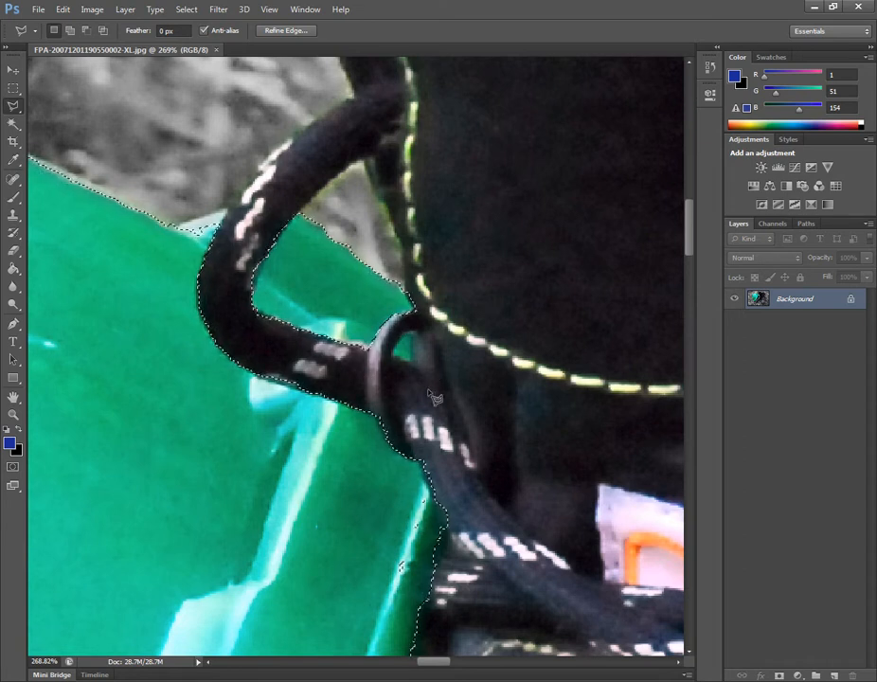
click(271, 11)
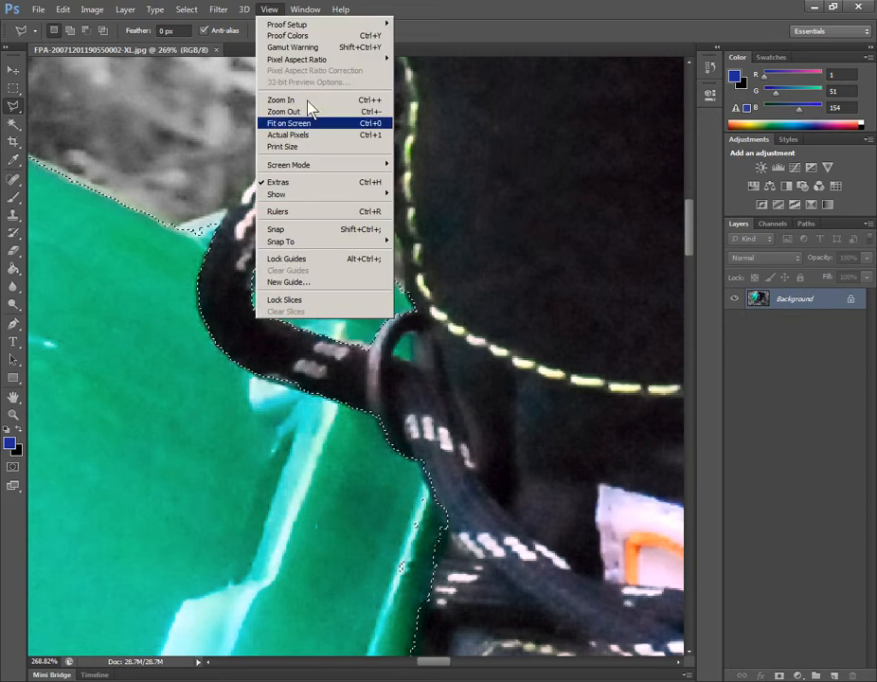
Add the unselected pale highlight streaks on the ridges of the hat's crown to the selection with the Magic Wand tool
click(304, 135)
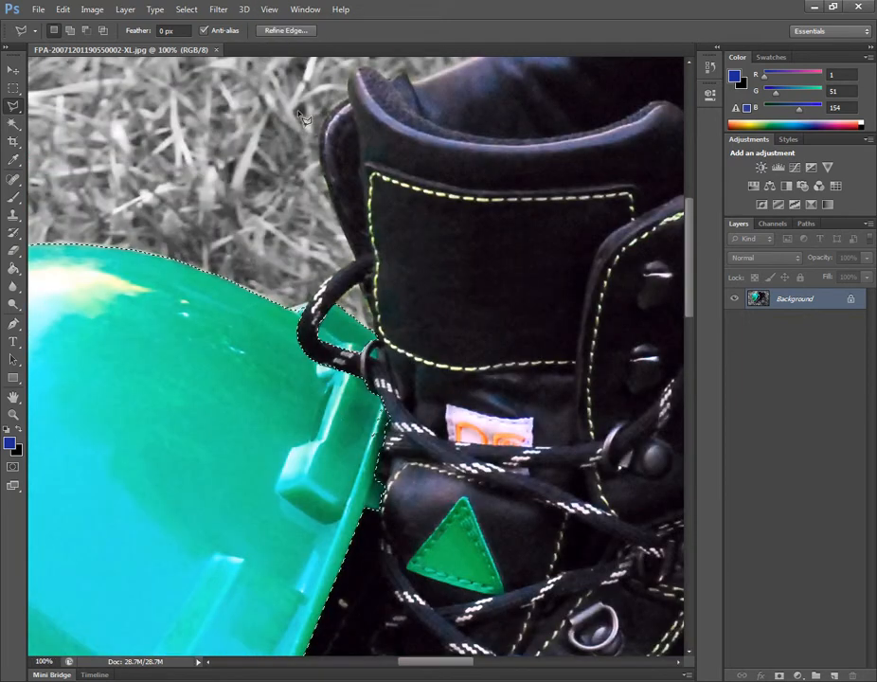
click(271, 11)
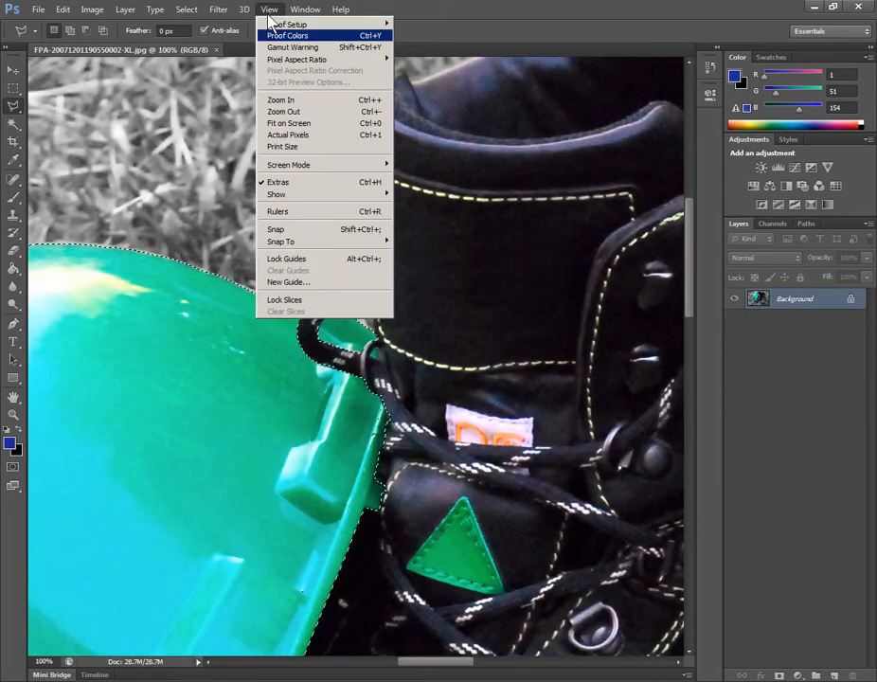
click(288, 123)
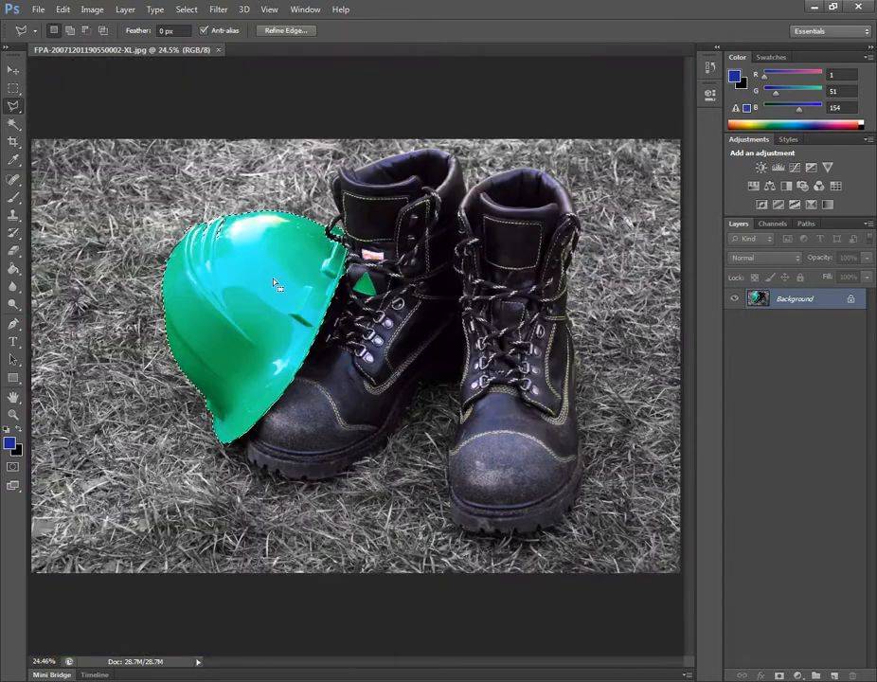
click(13, 414)
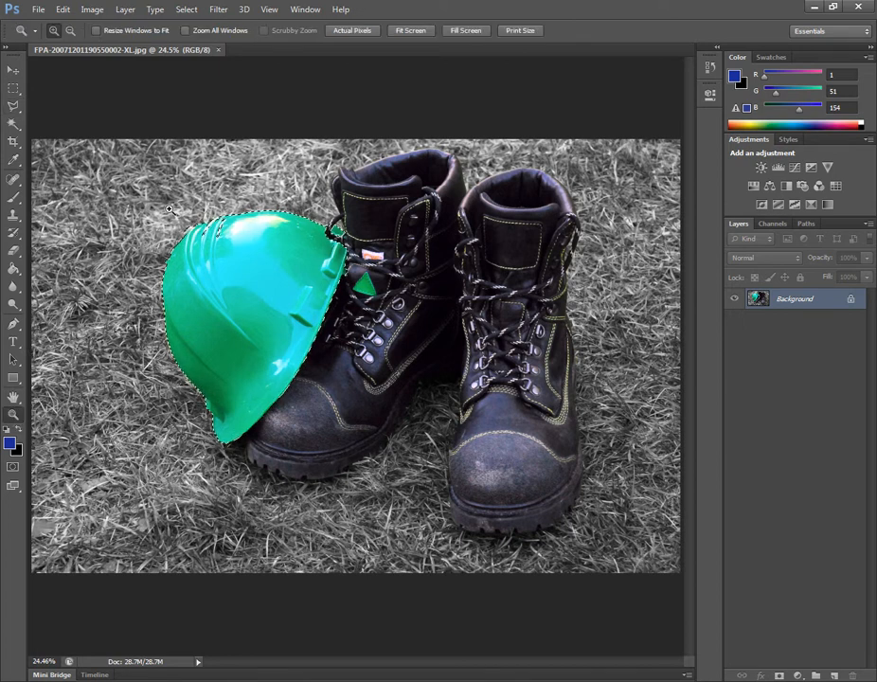
drag(140, 194, 243, 245)
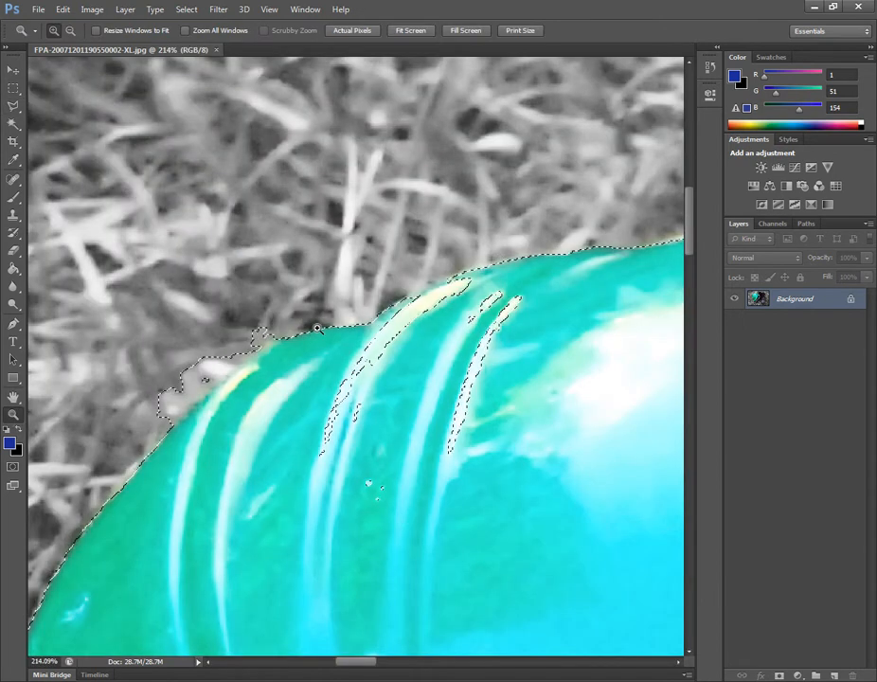
click(13, 124)
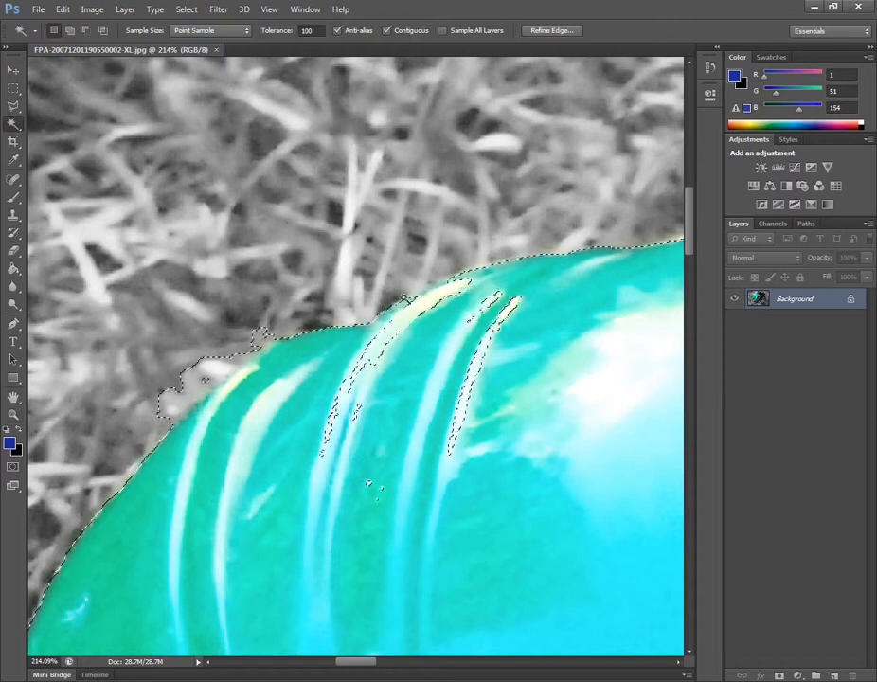
shift+click(473, 369)
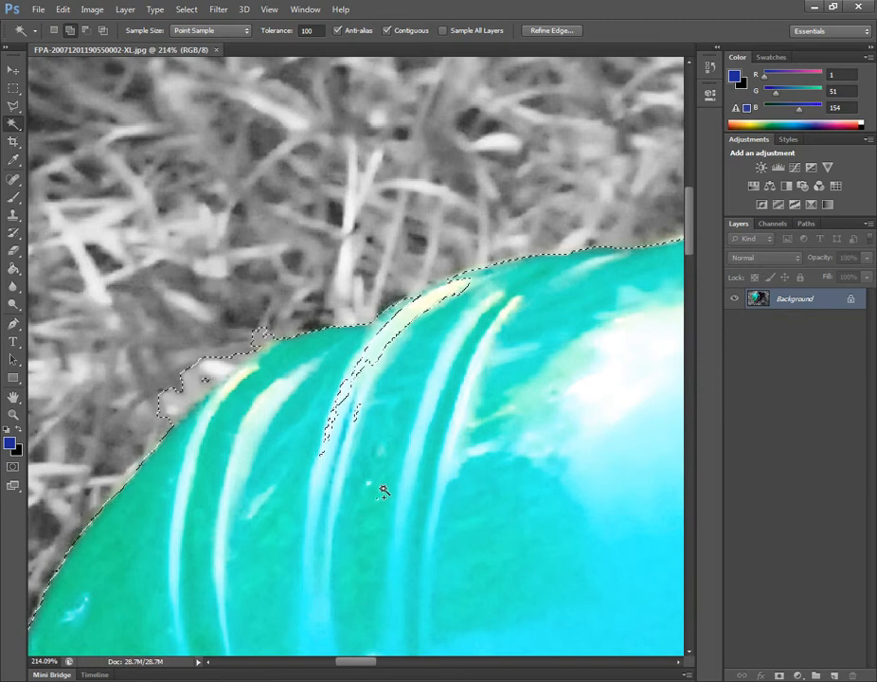
click(358, 409)
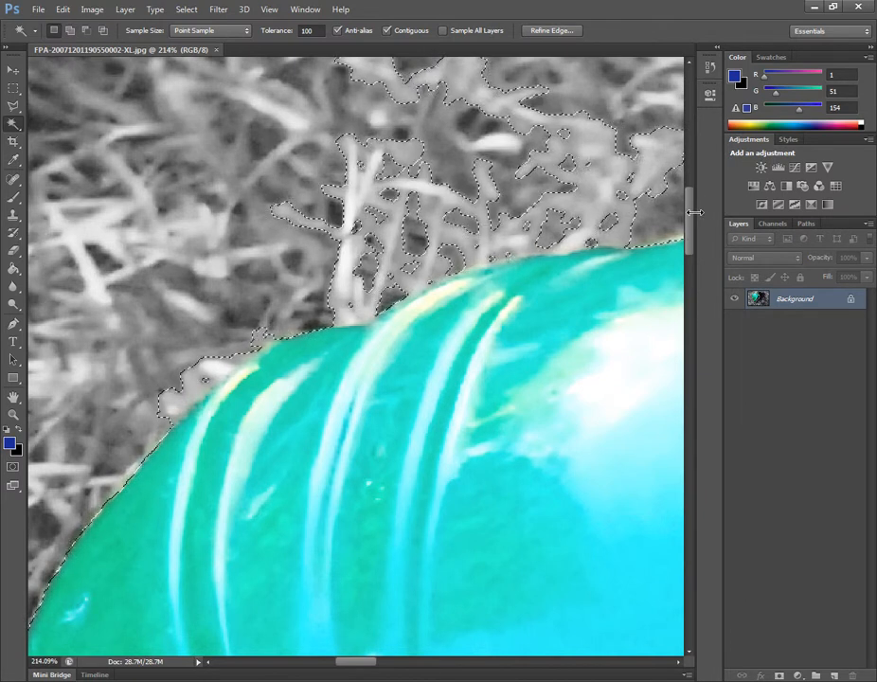
Subtract the wrongly selected grass above the hat's ridges from the selection with the Polygonal Lasso tool, tracing along the hat's upper edge
scroll(690, 213, up, 3)
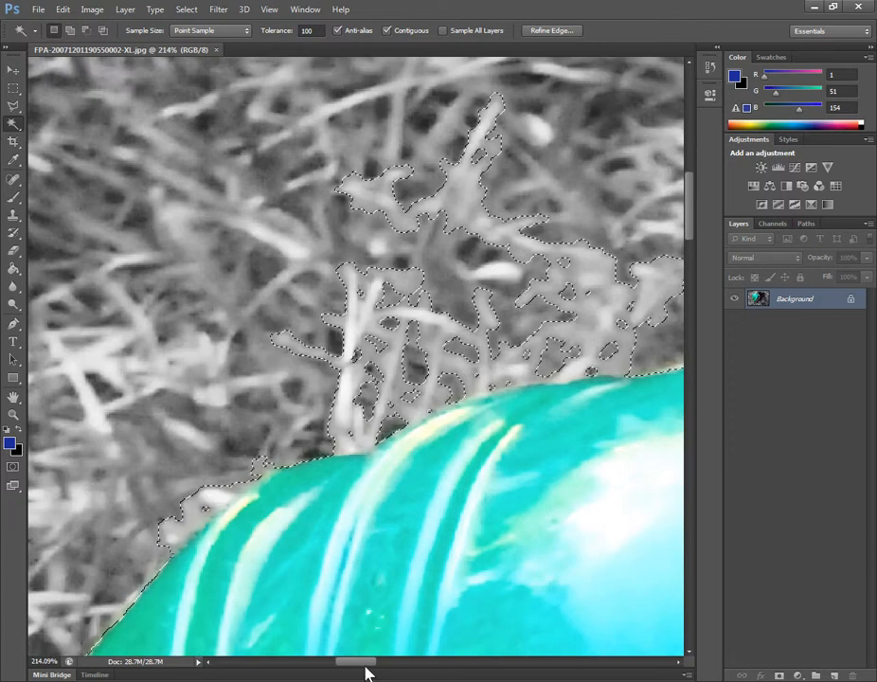
drag(363, 664, 367, 668)
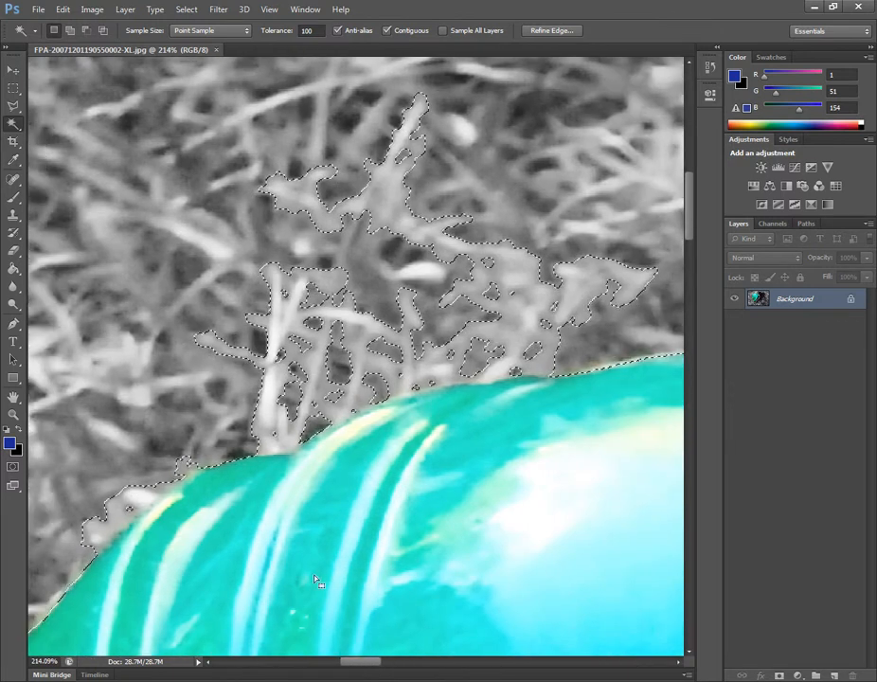
click(12, 108)
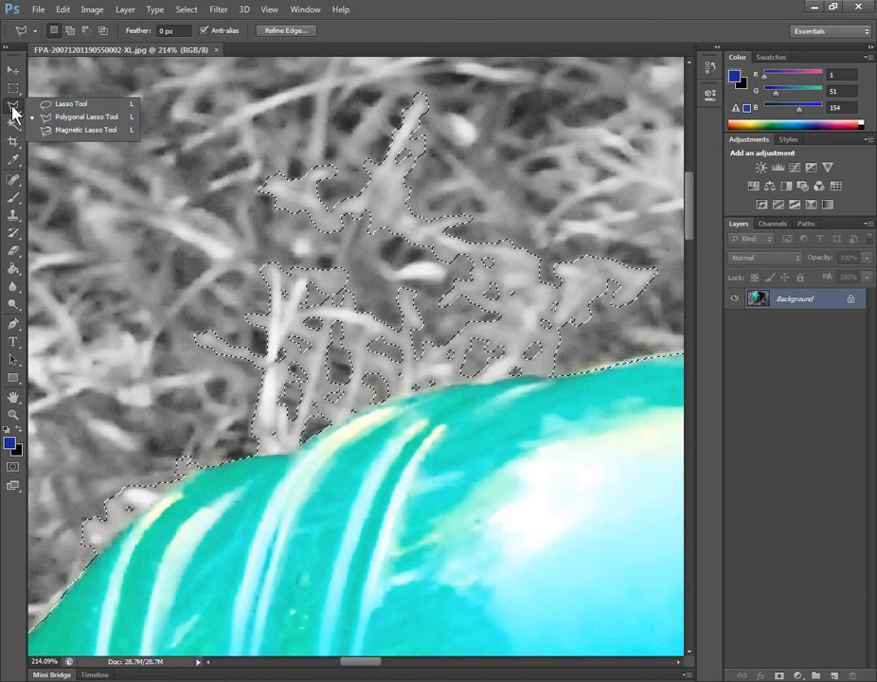
click(66, 118)
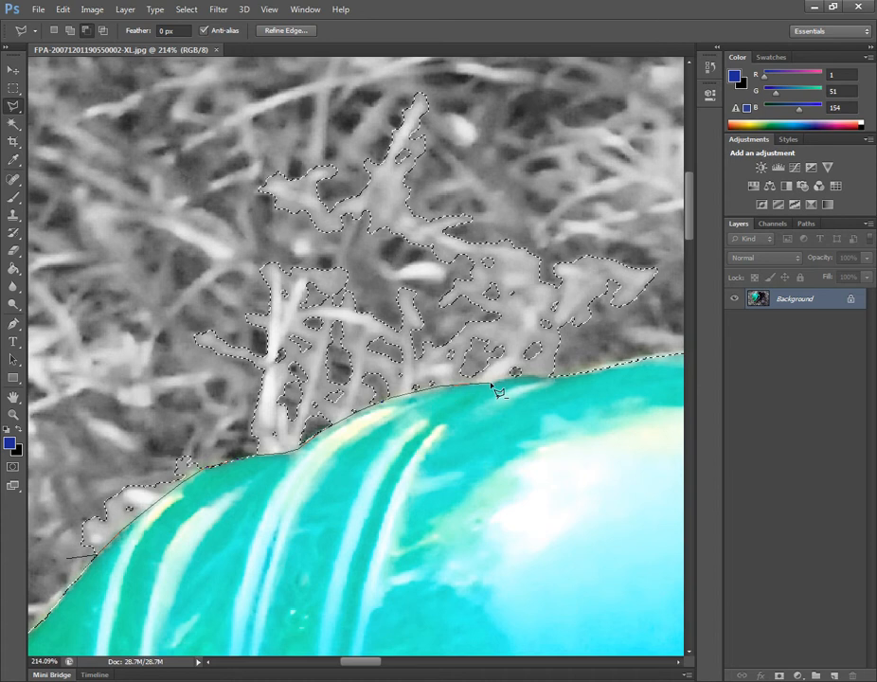
click(555, 378)
click(658, 307)
click(671, 250)
click(596, 180)
click(461, 92)
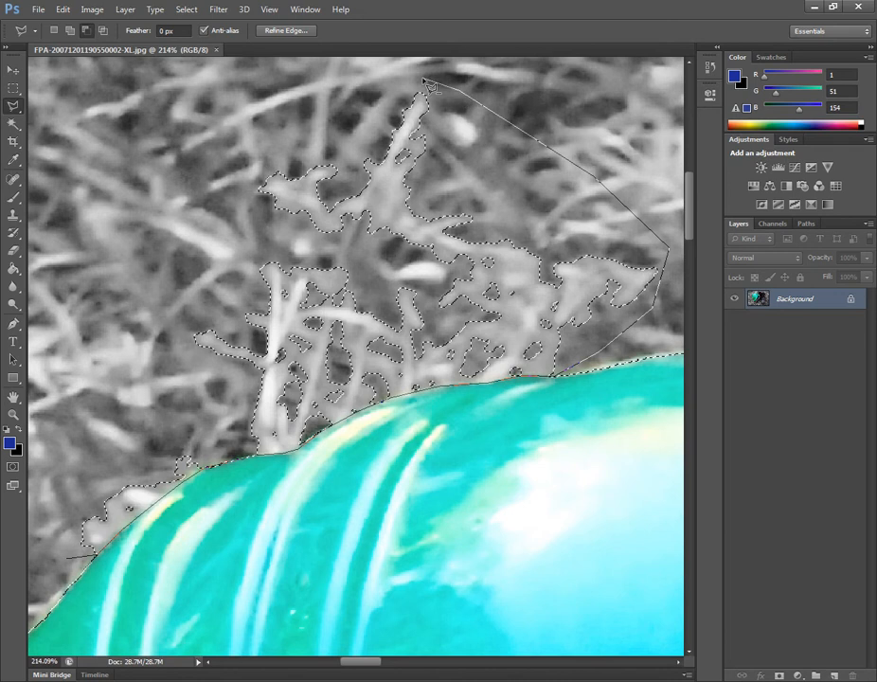
click(356, 83)
click(221, 176)
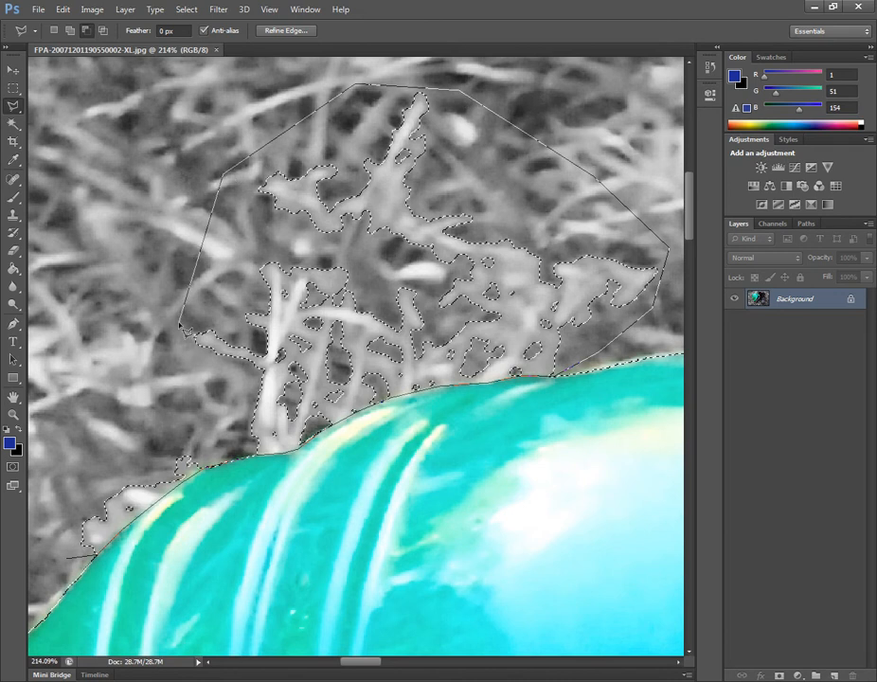
click(75, 471)
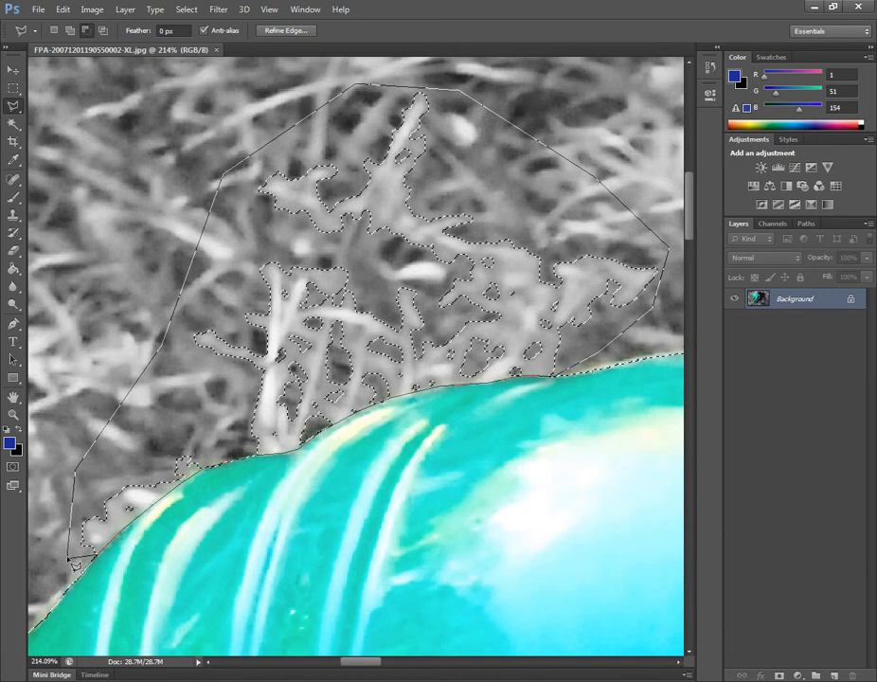
click(73, 561)
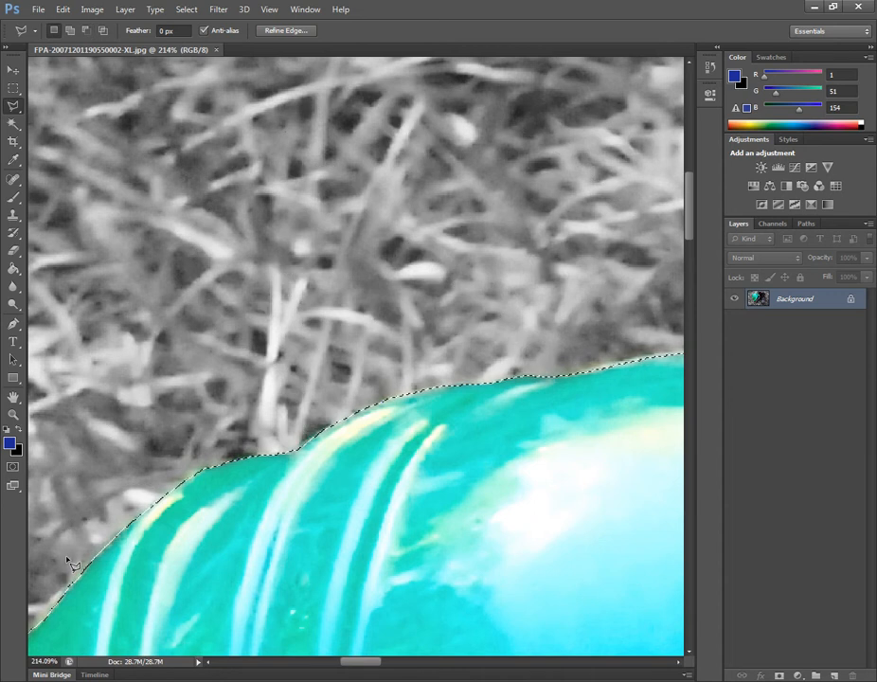
Fit the whole photo on screen to check the hat's selection outline, and activate the Magic Wand tool
click(270, 12)
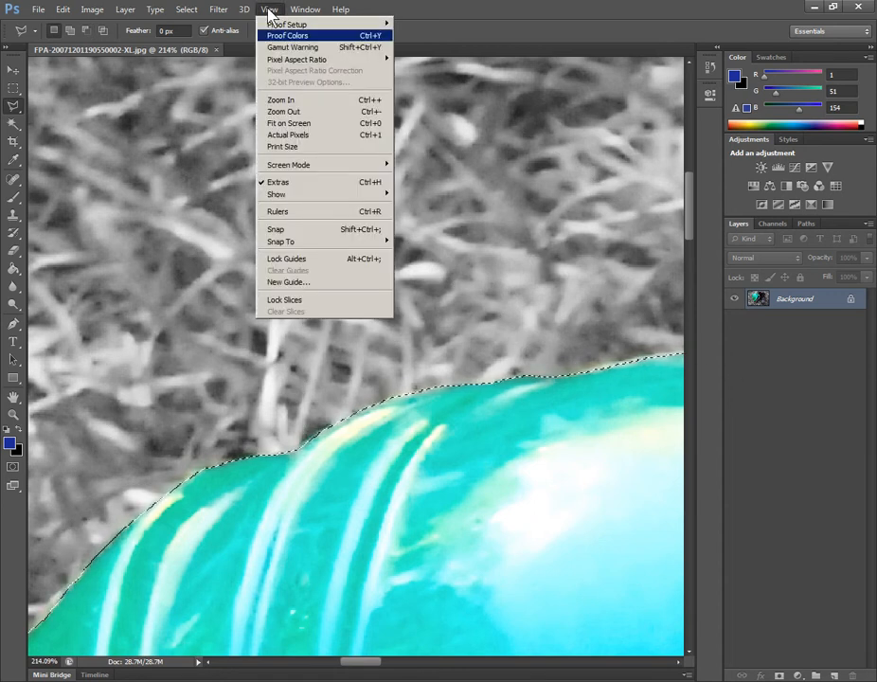
click(297, 124)
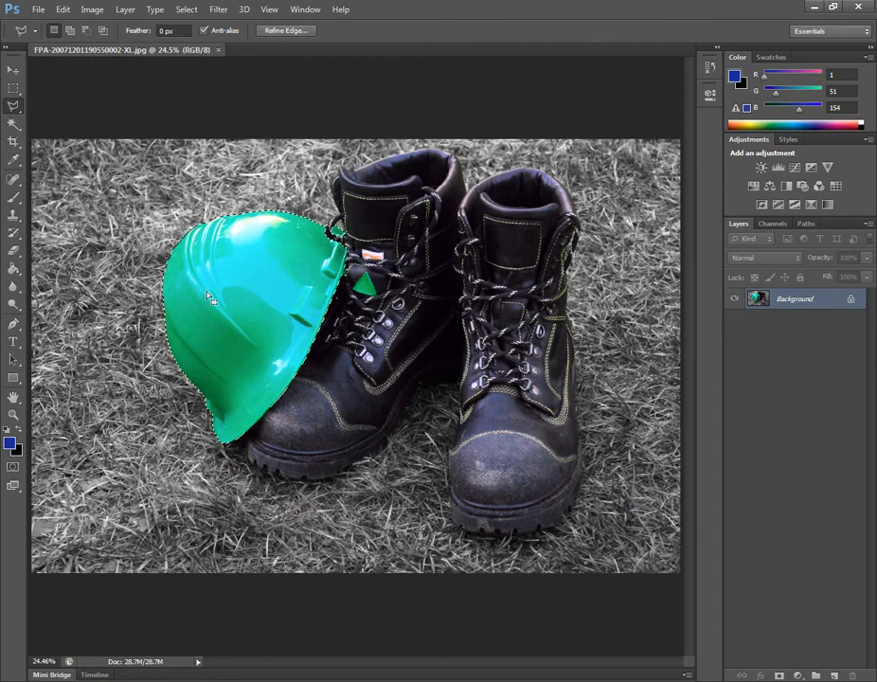
click(12, 107)
click(13, 126)
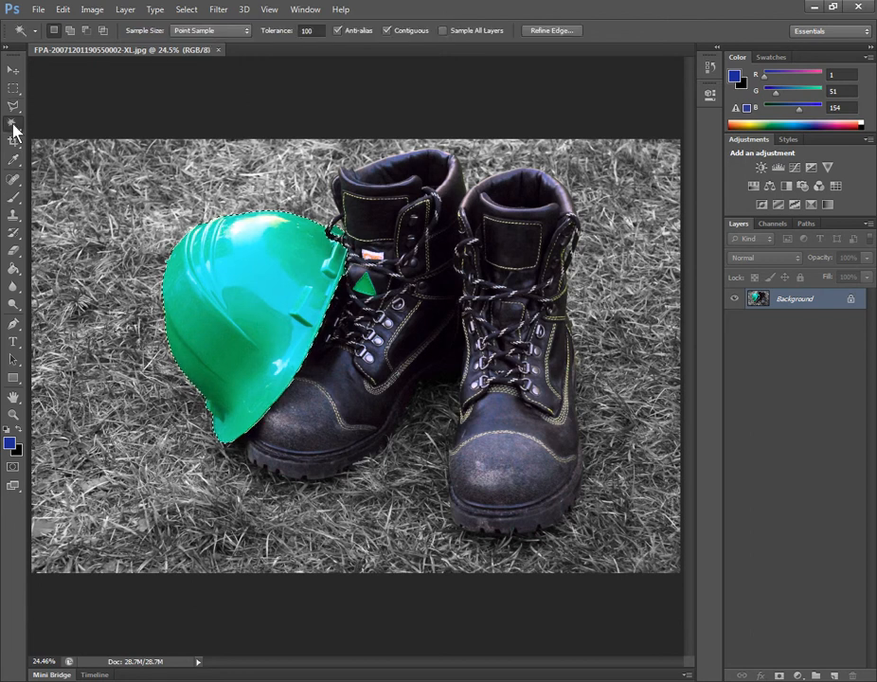